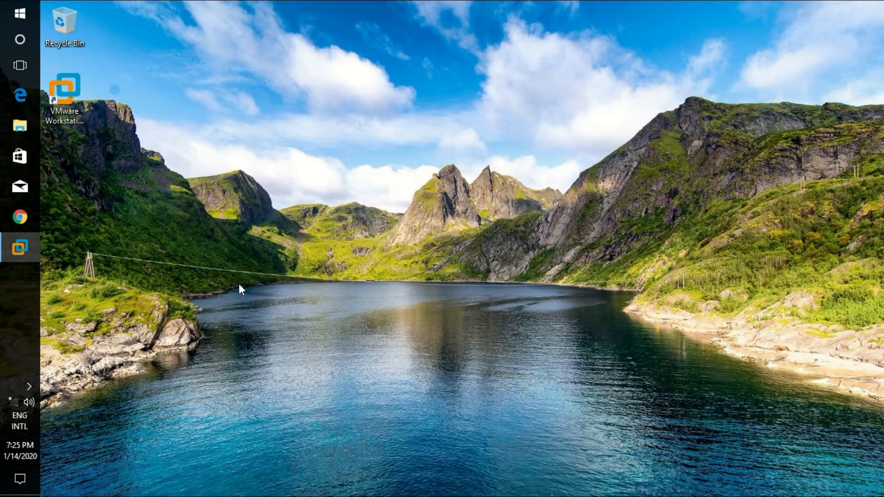
# Step: Switch to VMware Workstation and show the running Windows Server 2012 R2 virtual machine in full screen
pyautogui.click(26, 254)
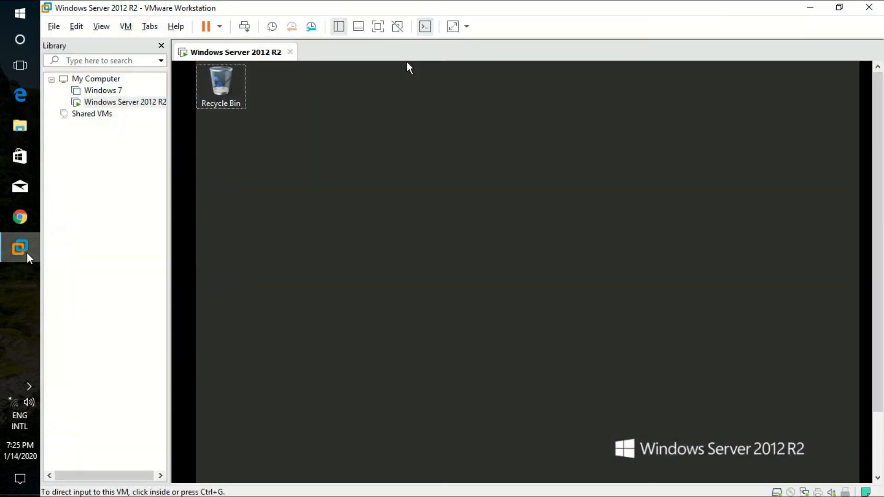
pyautogui.click(378, 26)
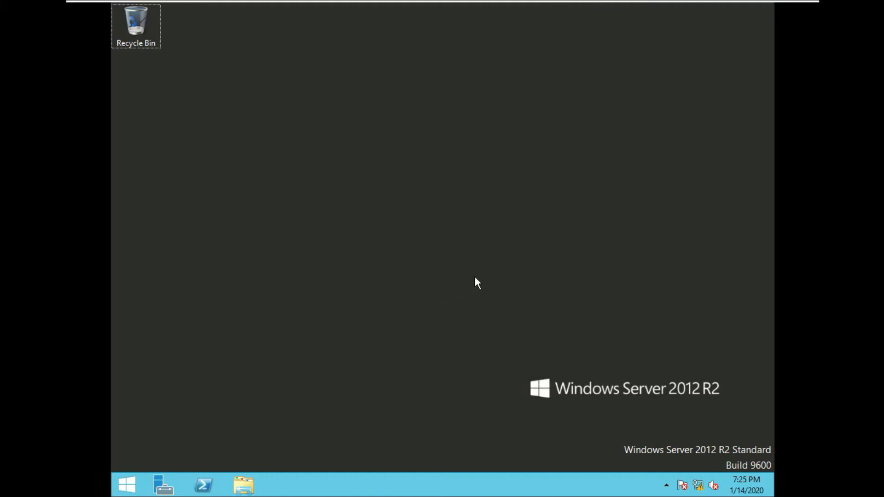
pyautogui.click(766, 317)
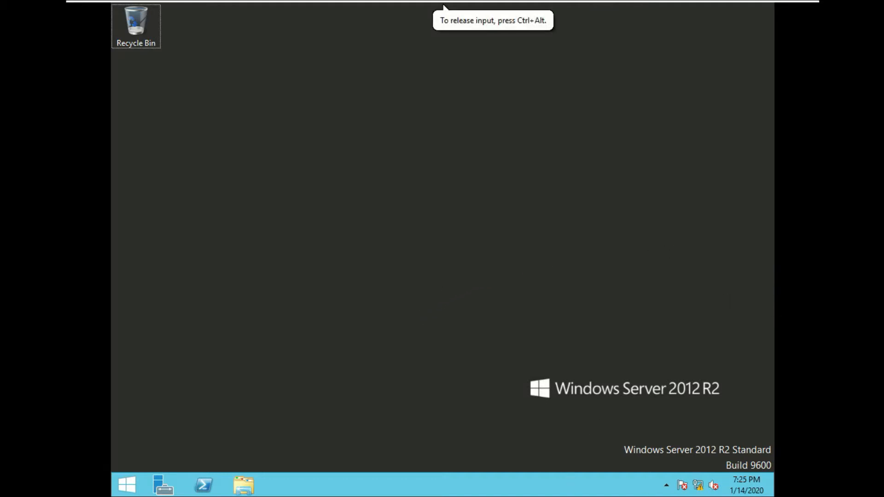
# Step: Open the Internet Protocol Version 4 (TCP/IPv4) properties of the Ethernet0 connection from the Network and Sharing Center
pyautogui.rightClick(698, 492)
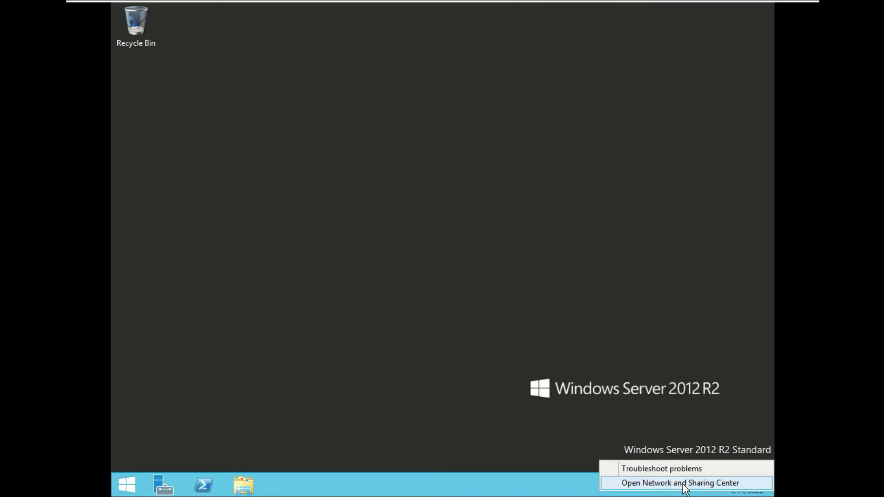
pyautogui.click(683, 484)
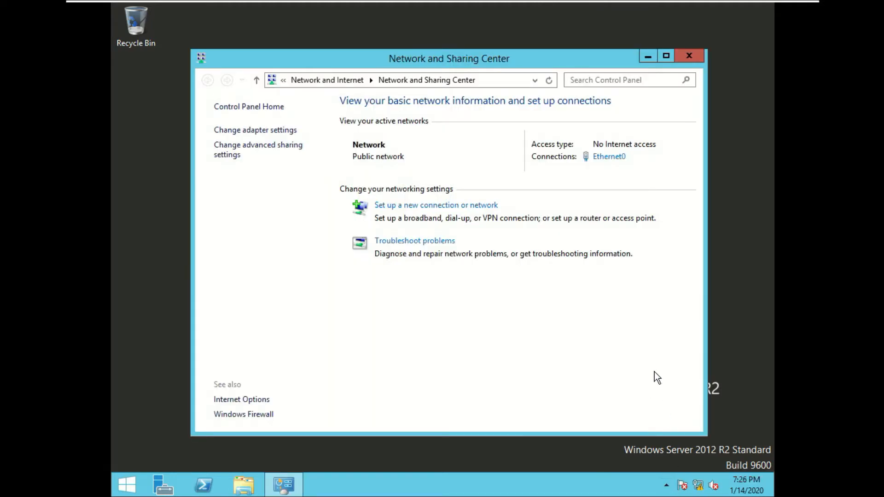
pyautogui.click(612, 158)
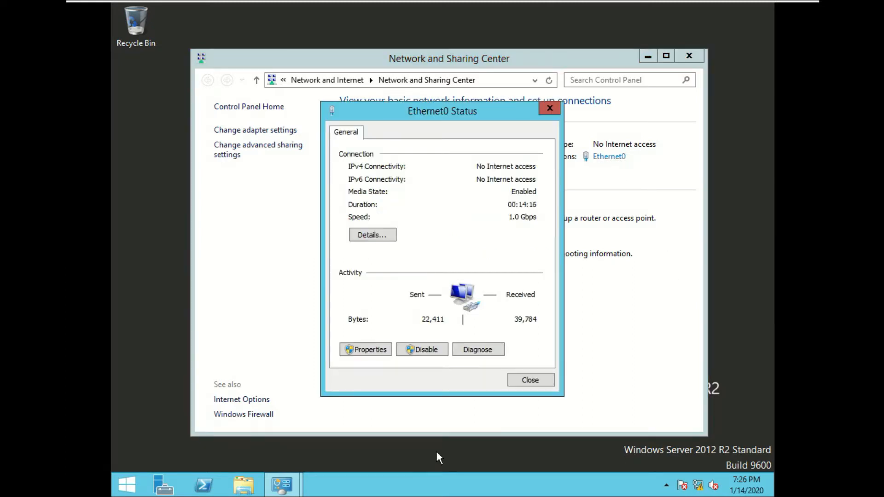
pyautogui.click(361, 353)
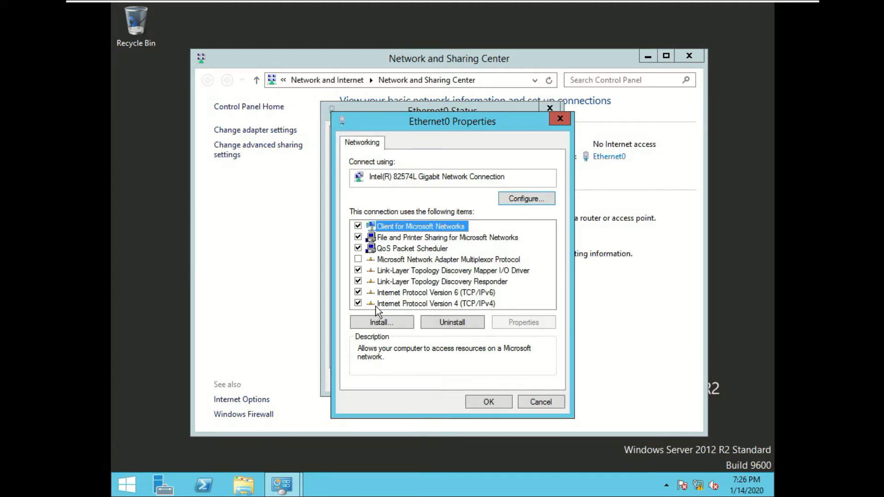
pyautogui.click(416, 306)
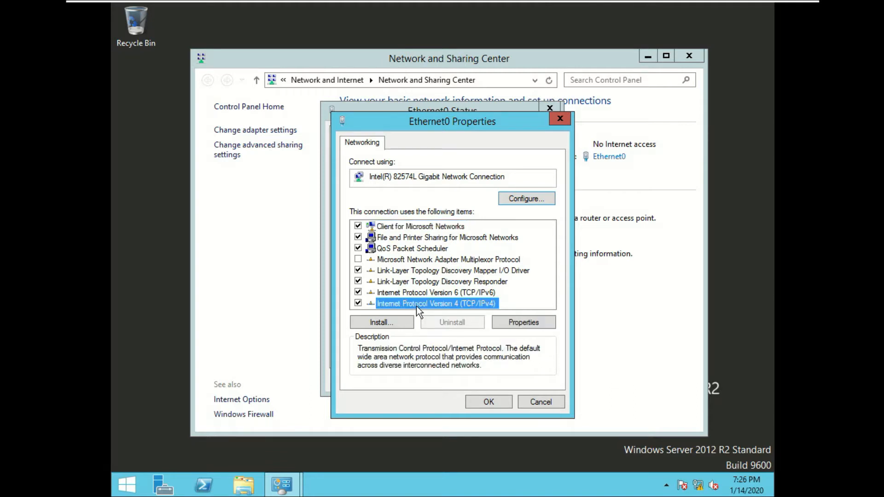
pyautogui.click(511, 325)
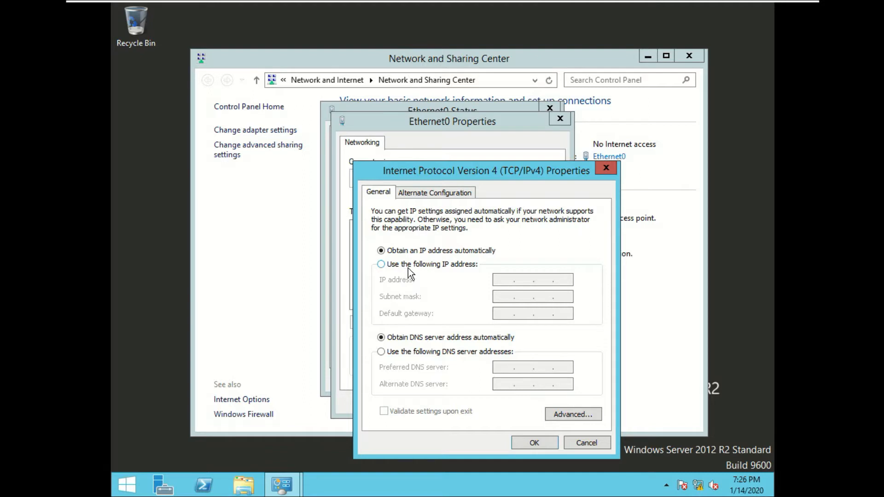
# Step: Assign the static IP address 192.168.1.1 with subnet mask 255.255.255.0 and set the preferred DNS server to 192.168.1.1
pyautogui.click(393, 266)
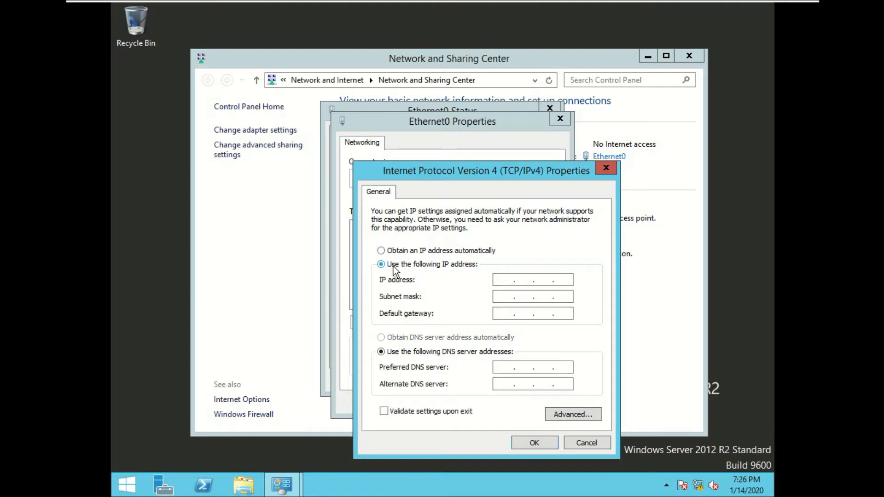
pyautogui.click(508, 281)
pyautogui.write('192.168.1.1')
pyautogui.click(502, 297)
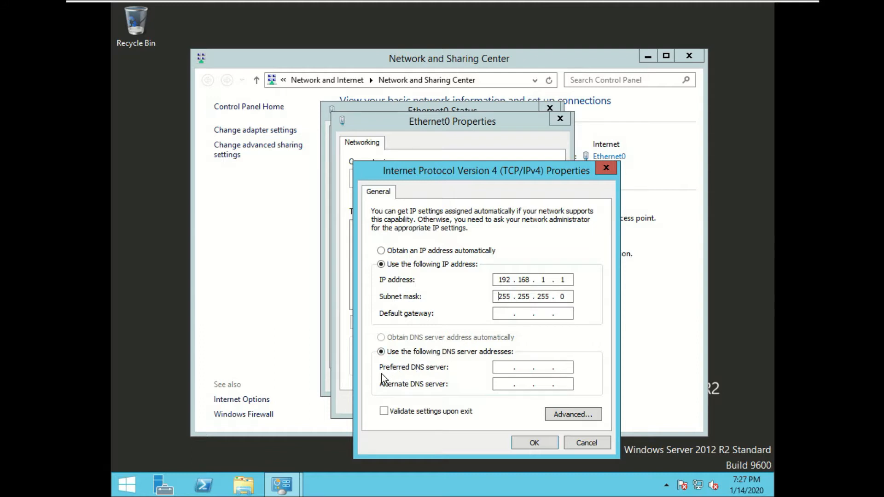
pyautogui.click(505, 368)
pyautogui.write('192 . 168 . 1 . 1')
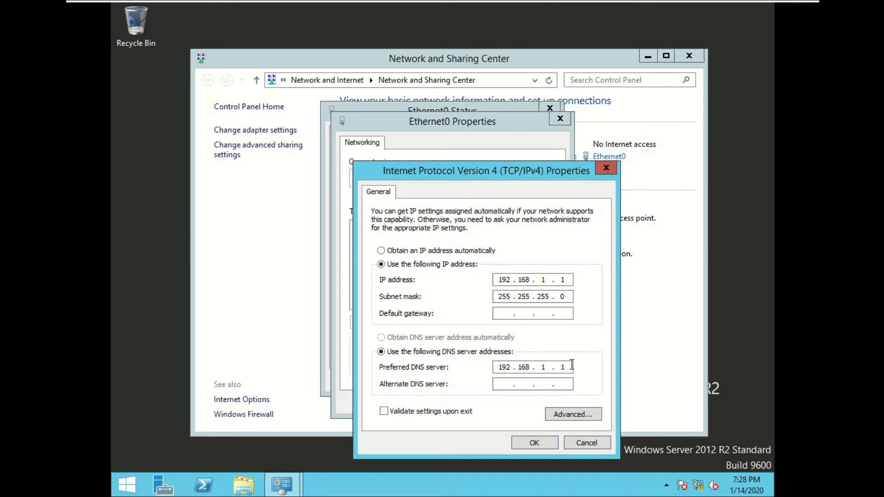
# Step: Set the preferred DNS server to 127.0.0.1, leave the IP address as 192.168.1.1, and accept the IPv4 settings
pyautogui.click(570, 279)
pyautogui.press('BackSpace')
pyautogui.write('2')
pyautogui.press('BackSpace')
pyautogui.press('BackSpace')
pyautogui.press('BackSpace')
pyautogui.press('BackSpace')
pyautogui.press('BackSpace')
pyautogui.press('BackSpace')
pyautogui.press('BackSpace')
pyautogui.press('BackSpace')
pyautogui.write('127.0.0.1')
pyautogui.press('BackSpace')
pyautogui.press('BackSpace')
pyautogui.write('1')
pyautogui.click(526, 440)
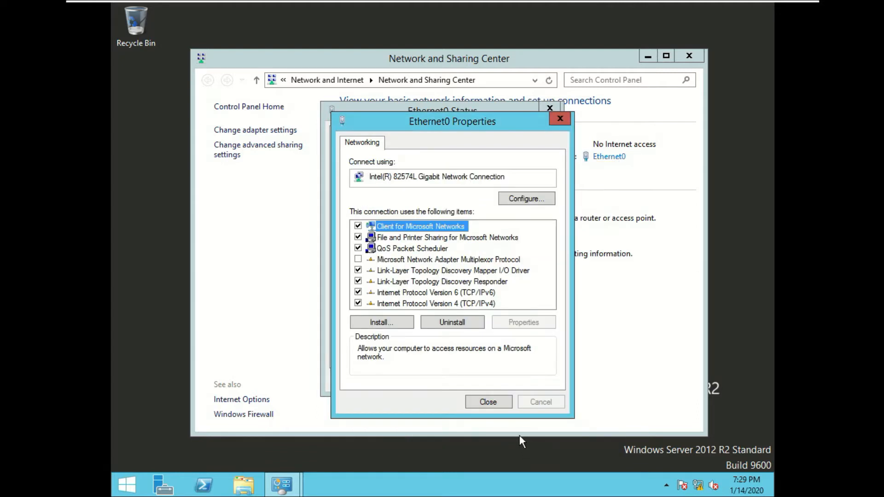
# Step: Close the Ethernet0 properties and status dialogs and the Network and Sharing Center
pyautogui.click(488, 405)
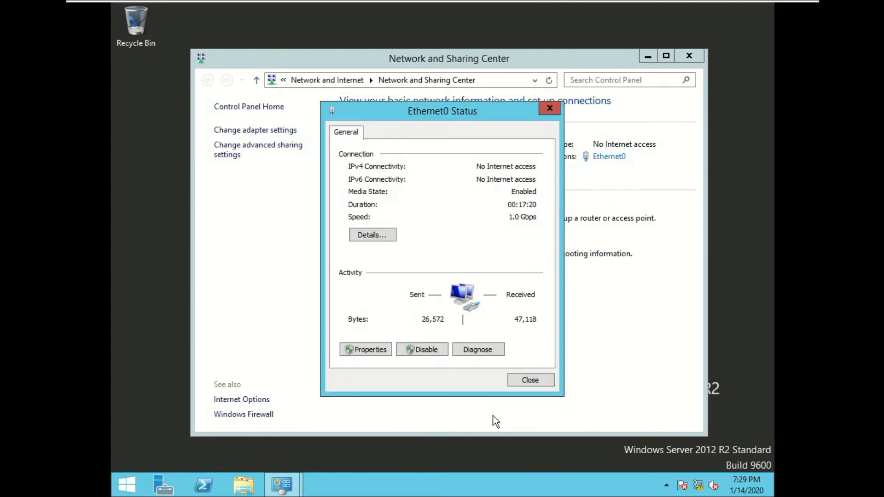
pyautogui.click(532, 382)
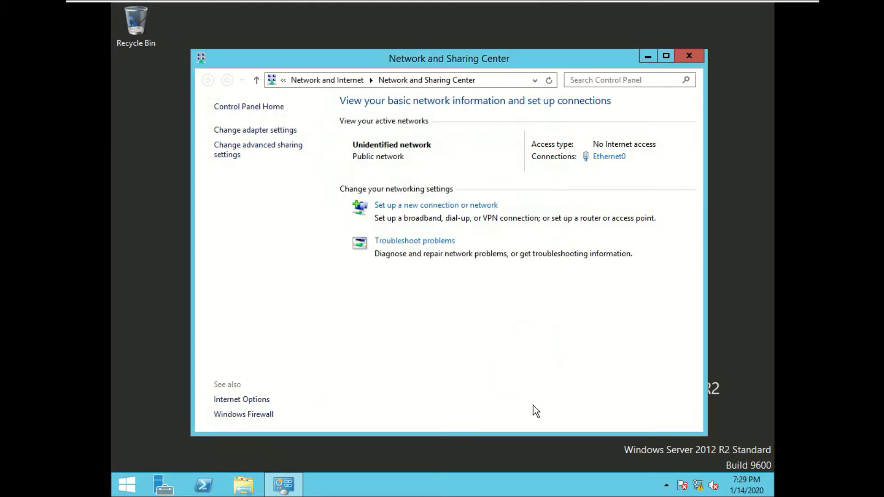
pyautogui.click(690, 55)
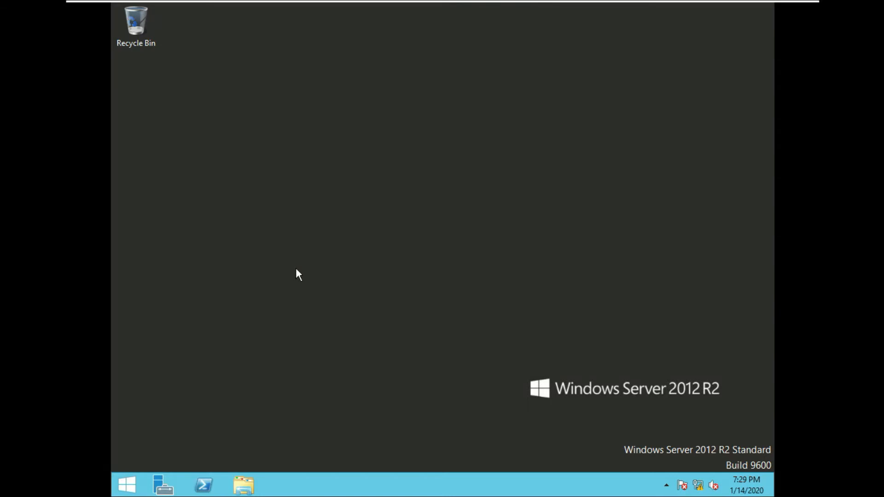
# Step: Open Server Manager maximized and display the Local Server properties
pyautogui.click(164, 491)
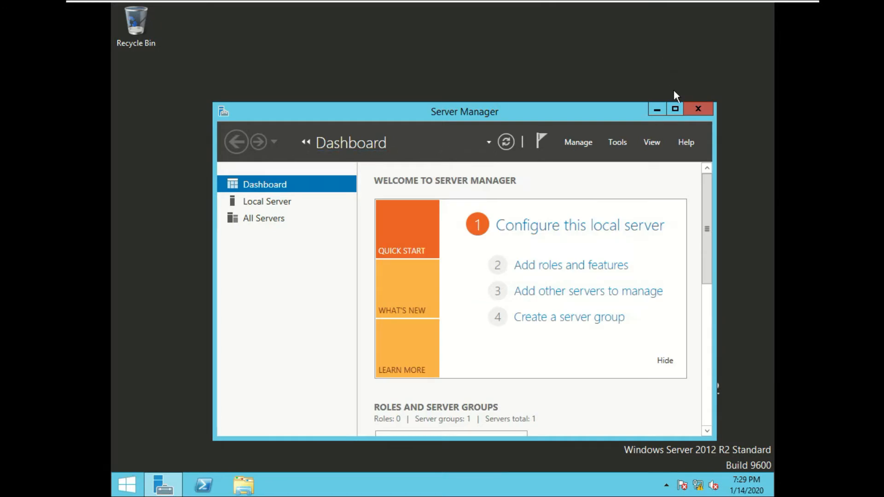
pyautogui.click(675, 109)
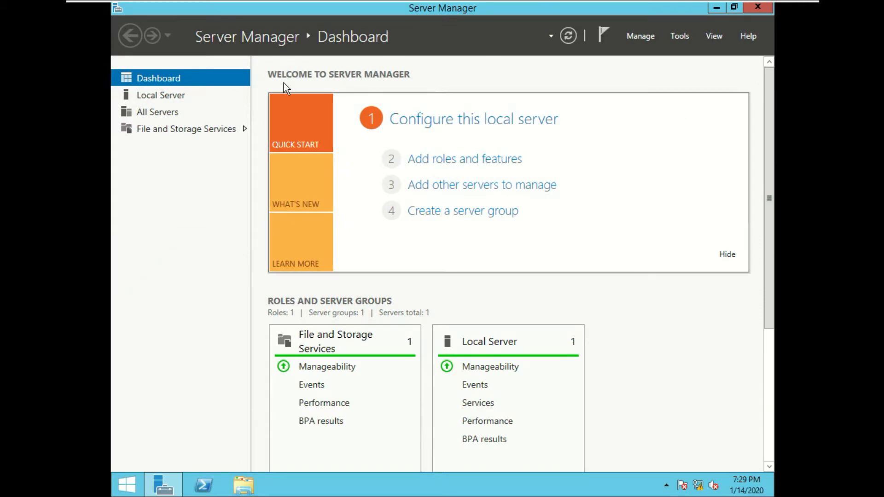
pyautogui.click(165, 101)
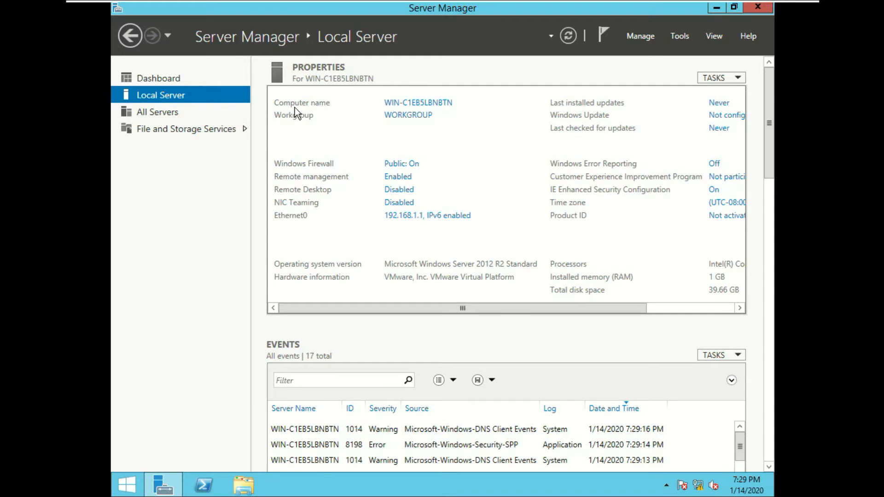
# Step: Rename the computer to Fish and restart the server immediately to apply the new name
pyautogui.click(407, 104)
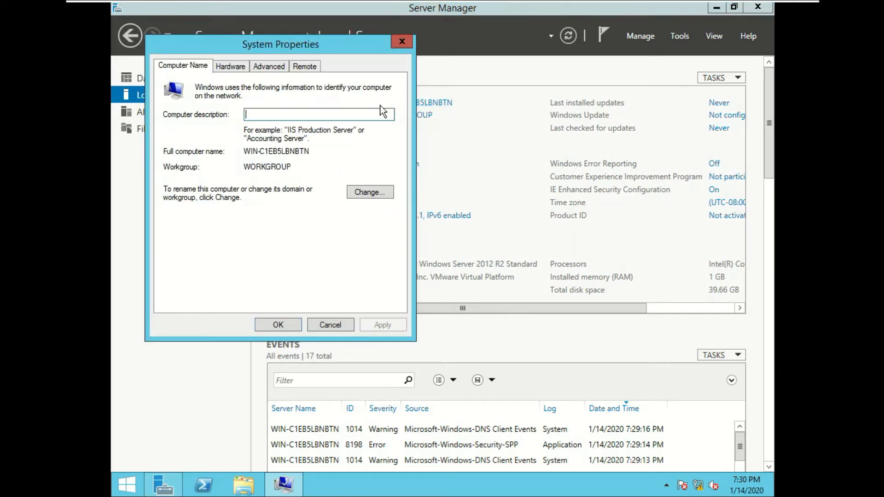
pyautogui.click(360, 192)
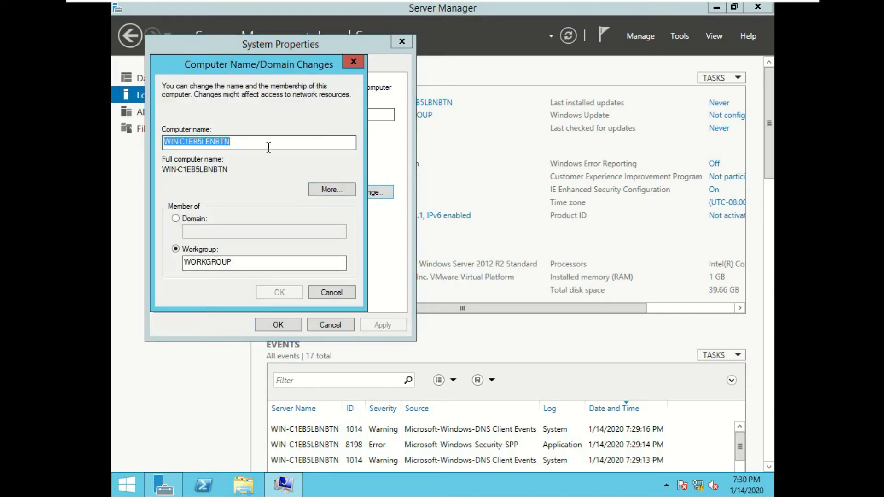
pyautogui.write('F')
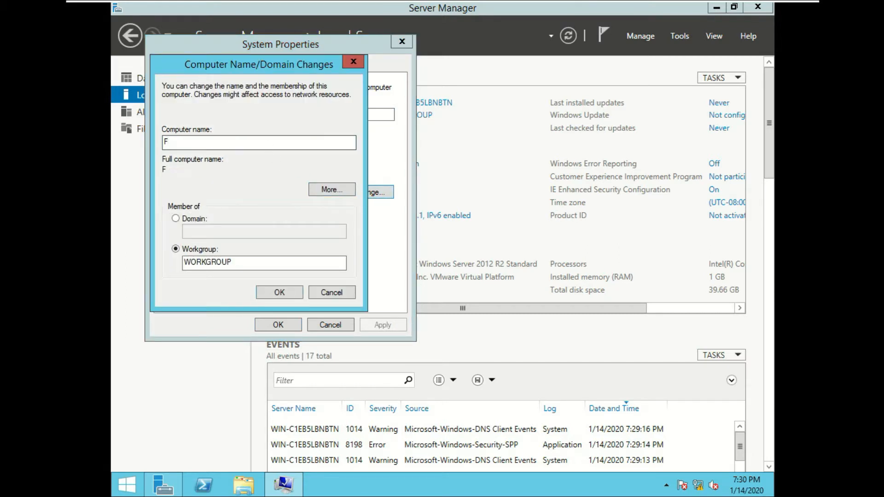
pyautogui.write('ish')
pyautogui.click(276, 296)
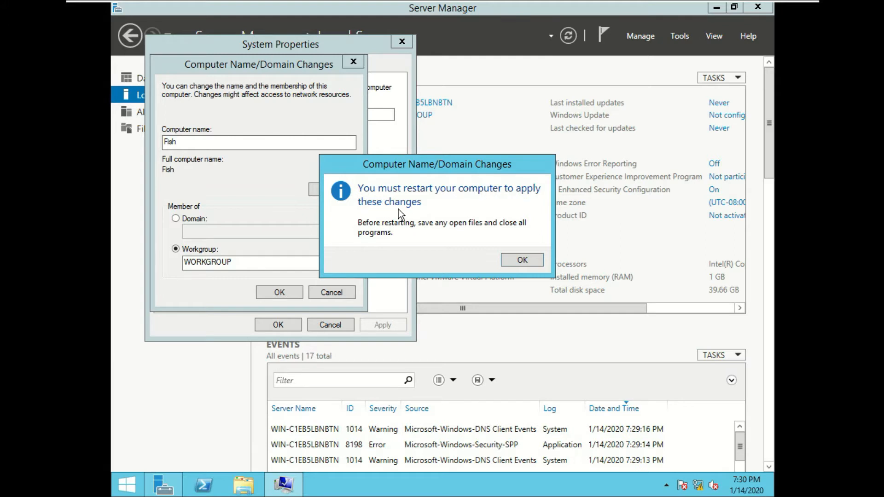
pyautogui.click(519, 261)
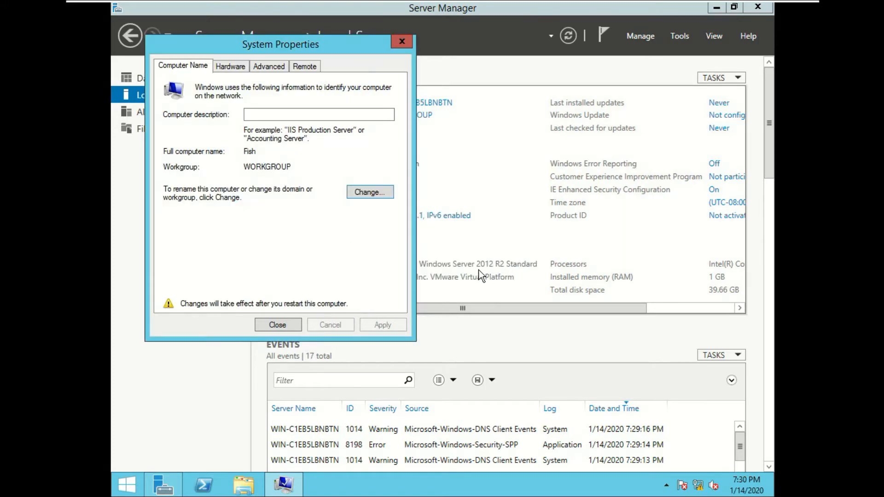
pyautogui.click(290, 324)
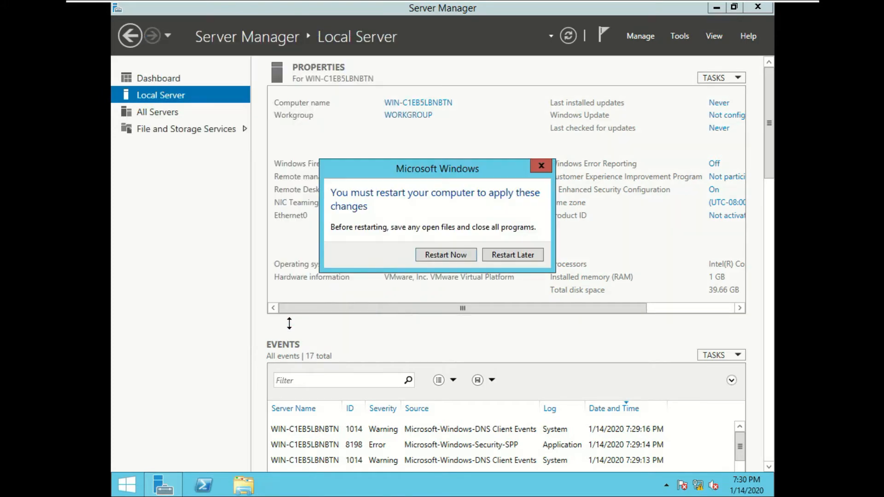
pyautogui.click(438, 255)
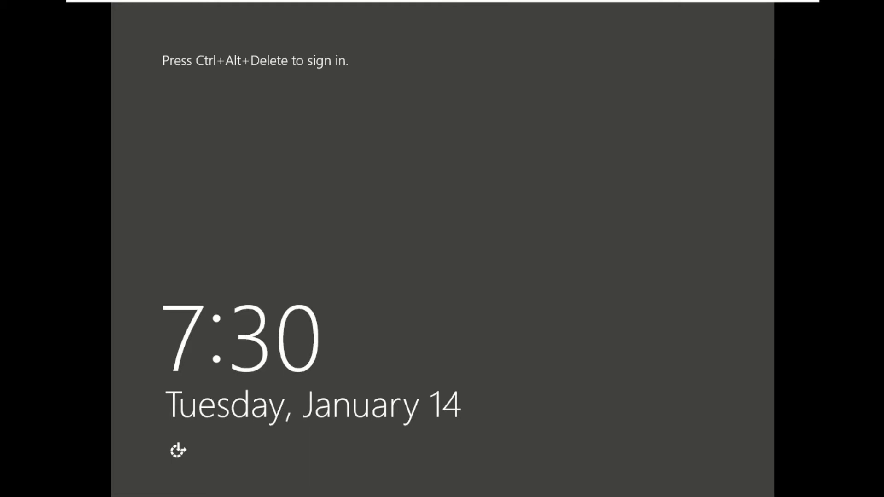
# Step: Sign in to the Administrator account by entering the account password
pyautogui.hotkey('ctrl', 'alt', 'Delete')
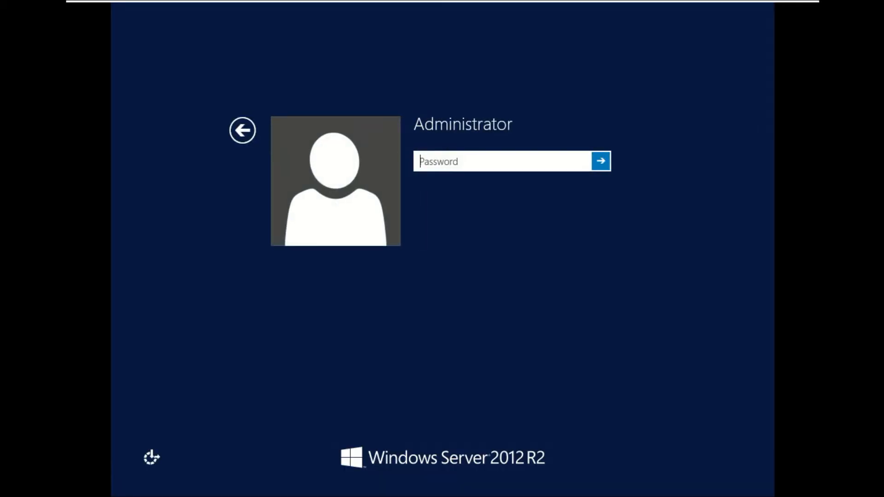
pyautogui.write('*******')
pyautogui.press('Return')
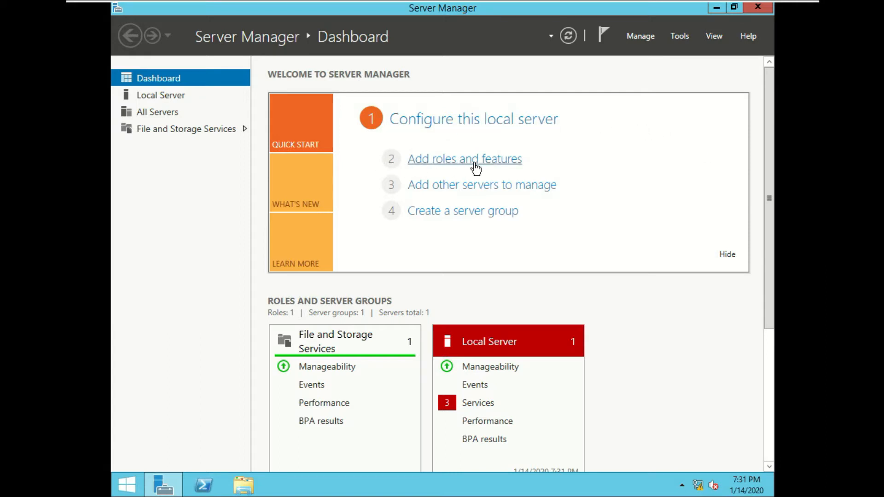
# Step: Start the Add Roles and Features Wizard and proceed to the server roles selection for the server Fish
pyautogui.click(636, 37)
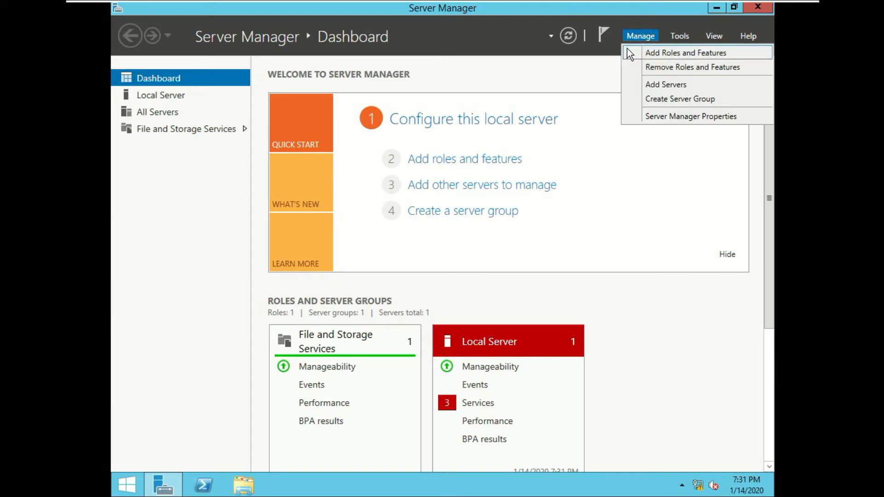
pyautogui.click(666, 51)
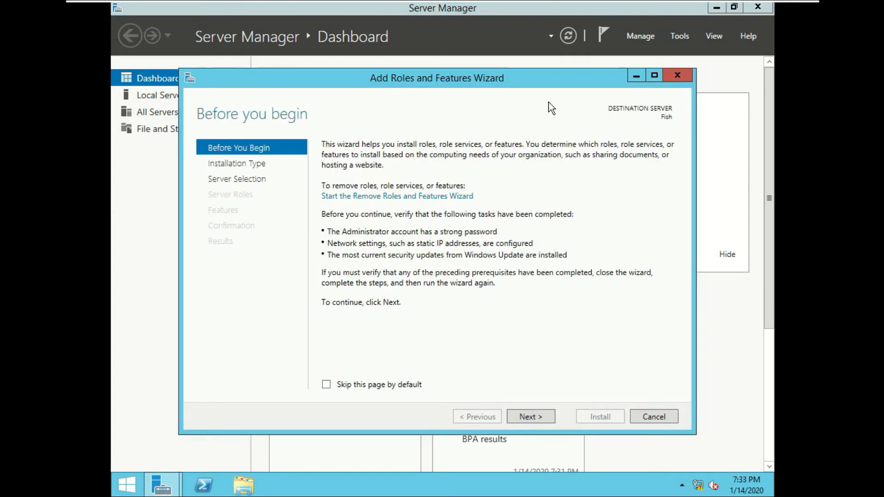
pyautogui.click(230, 183)
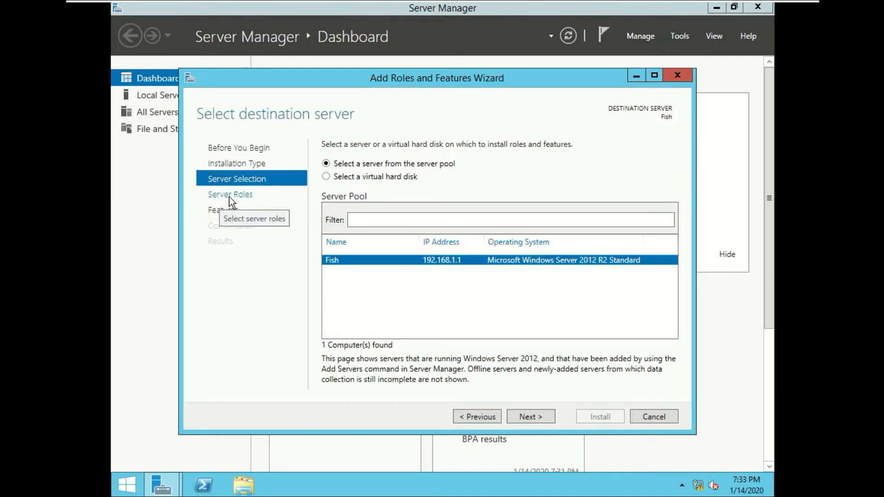
pyautogui.click(231, 195)
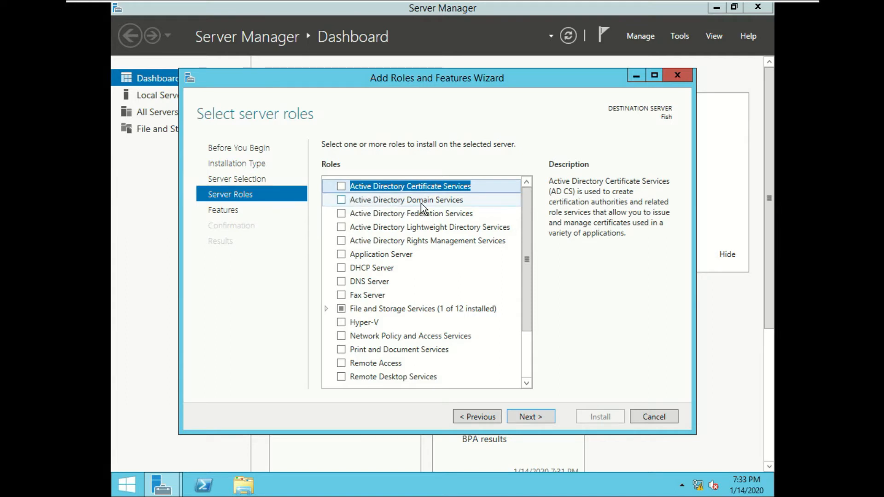
# Step: Install the Active Directory Domain Services and DNS Server roles with their required features and management tools
pyautogui.click(341, 200)
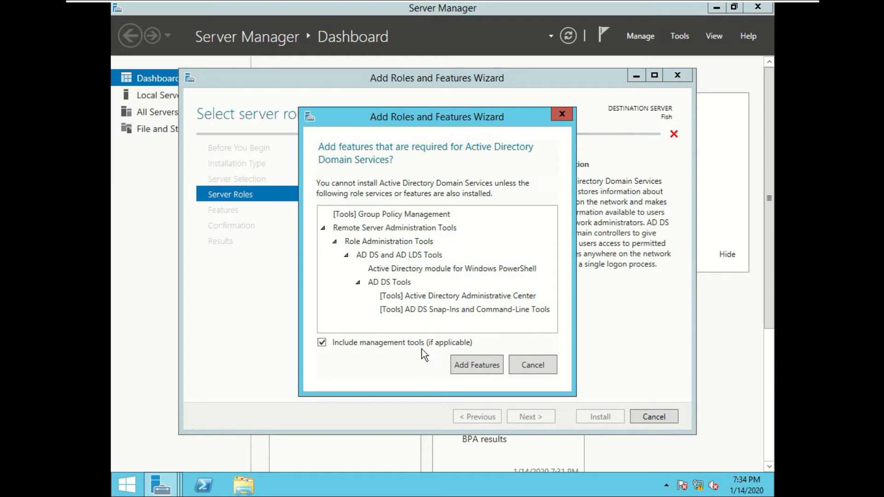
pyautogui.click(463, 366)
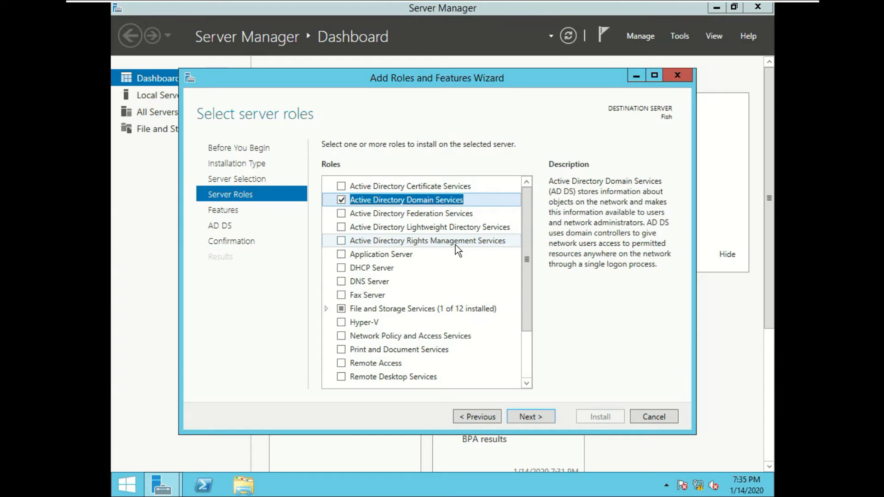
pyautogui.click(341, 281)
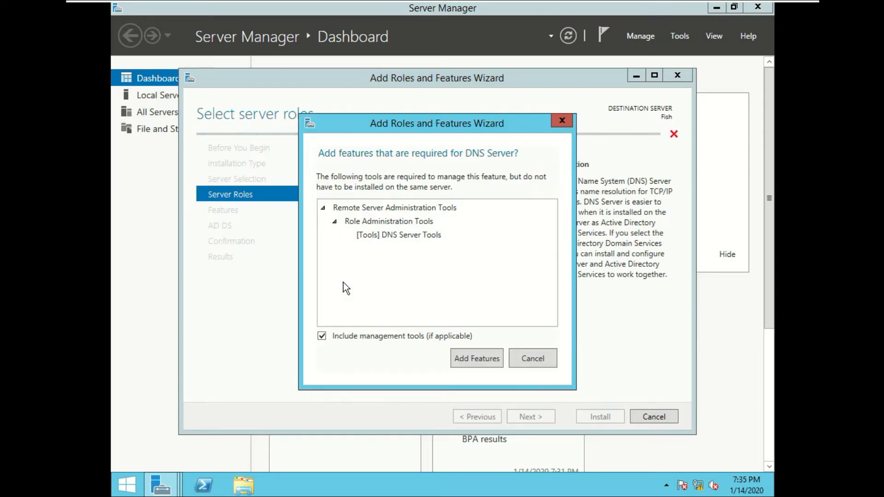
pyautogui.click(475, 361)
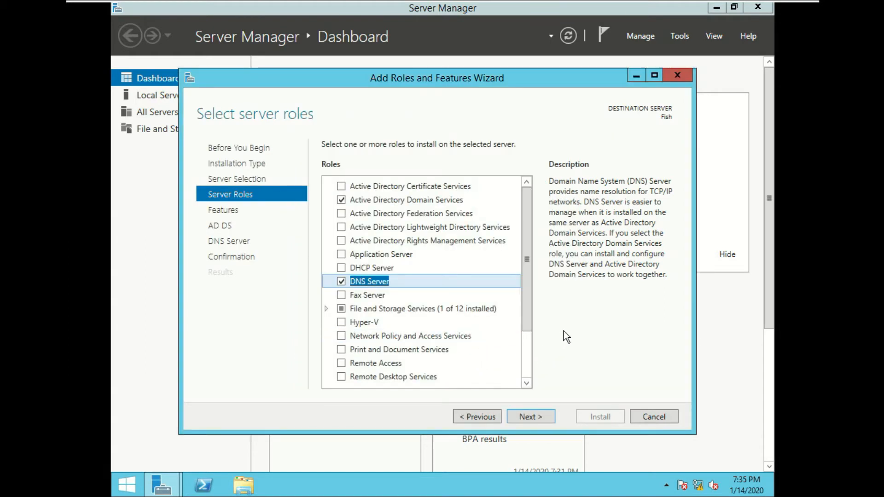
pyautogui.click(231, 259)
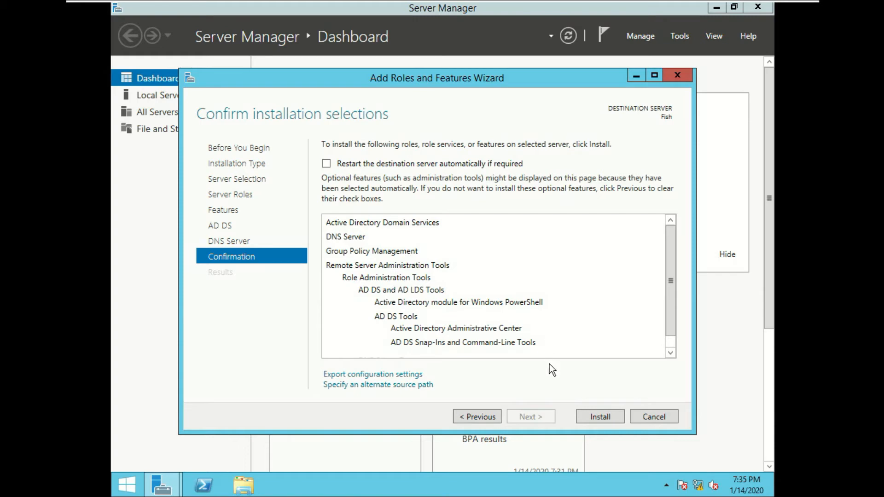
pyautogui.click(600, 416)
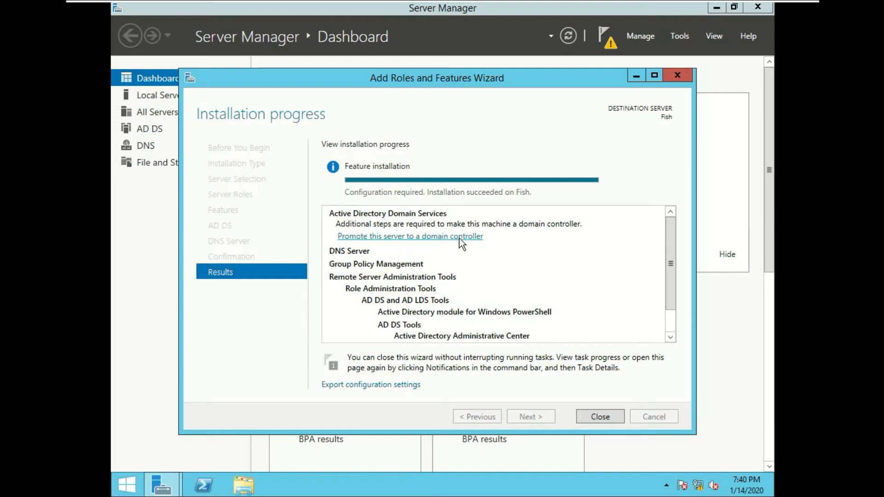
# Step: Start promoting the server to a domain controller in a new forest with the root domain name fish.local
pyautogui.click(434, 238)
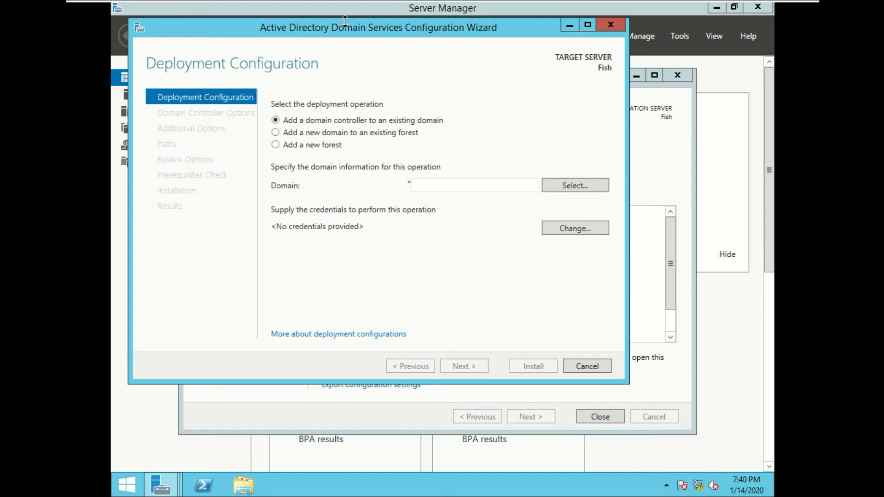
pyautogui.moveTo(356, 31); pyautogui.dragTo(399, 69)
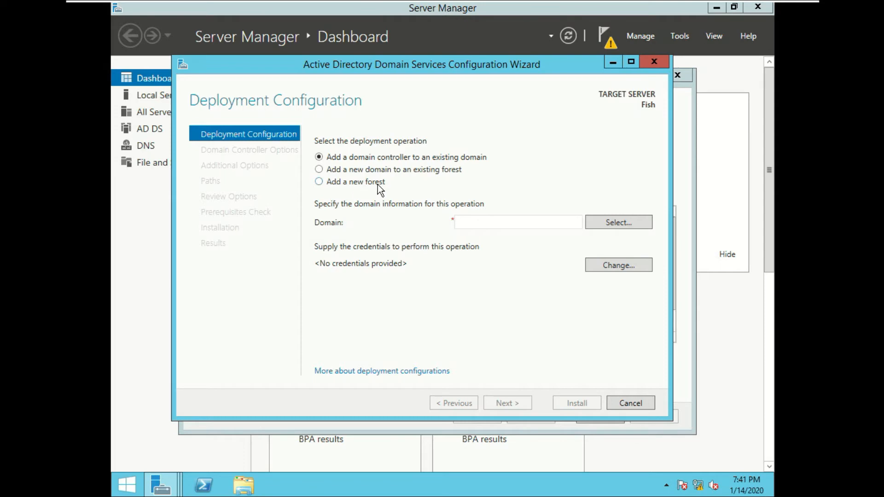
pyautogui.click(350, 184)
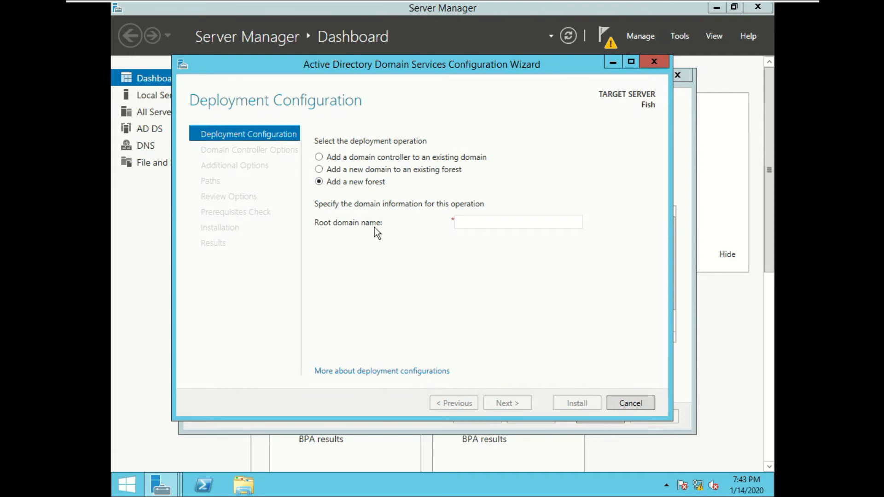
pyautogui.click(474, 223)
pyautogui.write('fish')
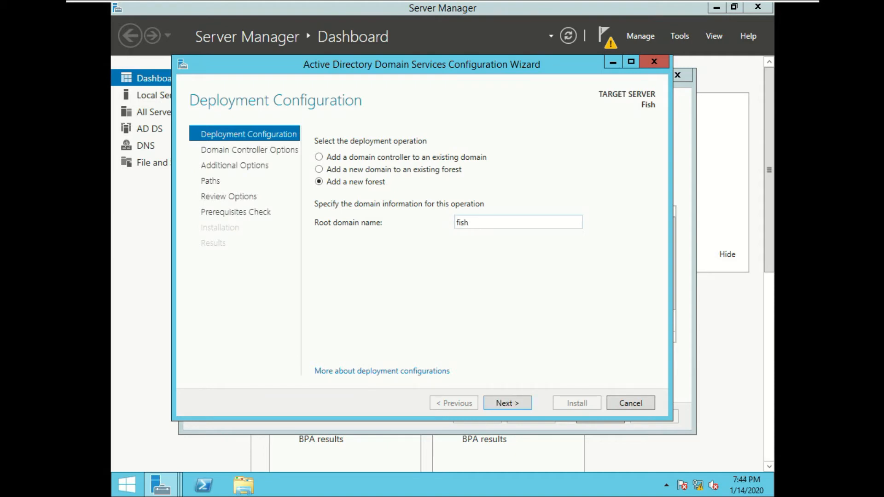
pyautogui.write('.local')
pyautogui.moveTo(469, 223); pyautogui.dragTo(488, 223)
pyautogui.click(469, 223)
pyautogui.moveTo(469, 223); pyautogui.dragTo(454, 224)
pyautogui.click(488, 226)
pyautogui.click(515, 405)
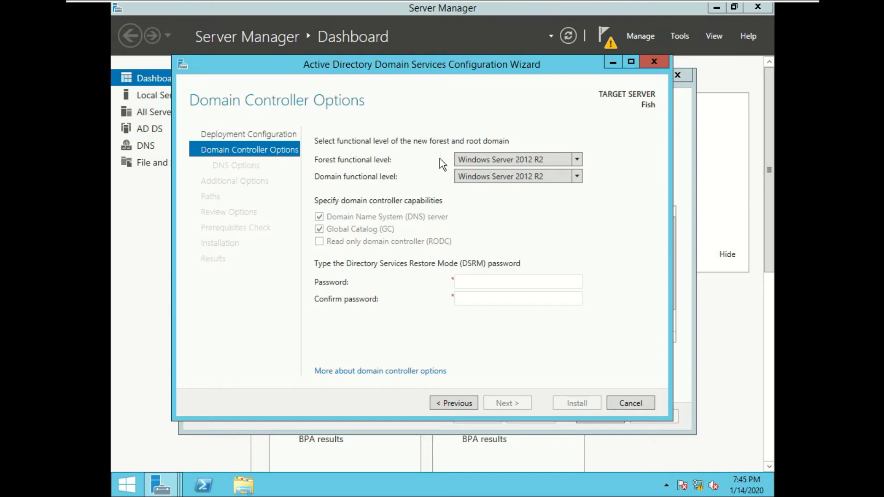
# Step: Keep the Windows Server 2012 R2 functional levels and enter and confirm the Directory Services Restore Mode password
pyautogui.click(578, 159)
pyautogui.click(579, 159)
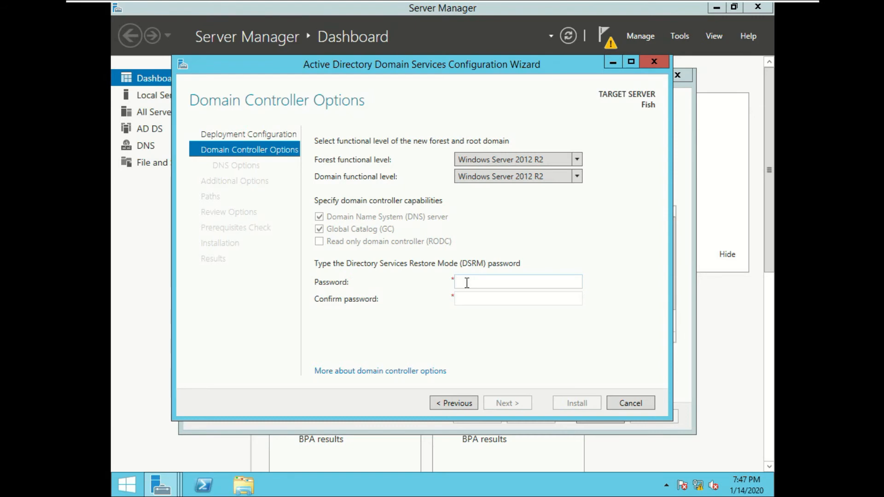
pyautogui.write('•••••••')
pyautogui.click(475, 299)
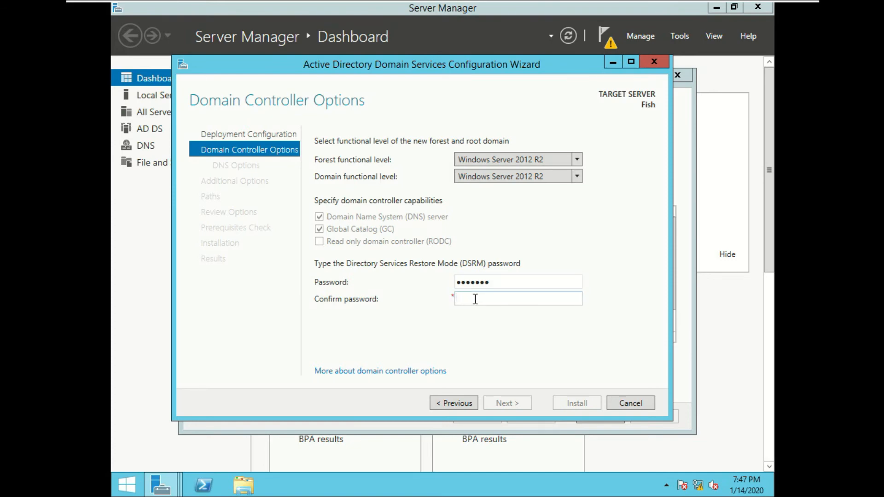
pyautogui.write('••••')
pyautogui.write('•••')
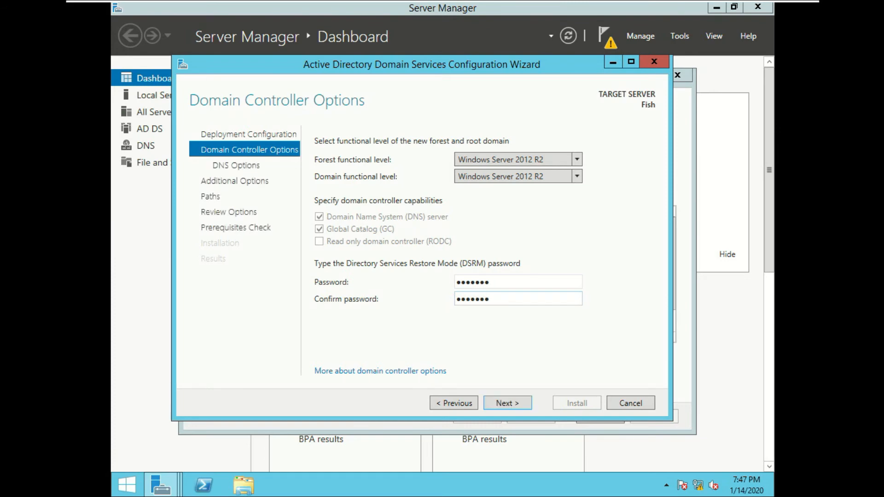
pyautogui.click(511, 399)
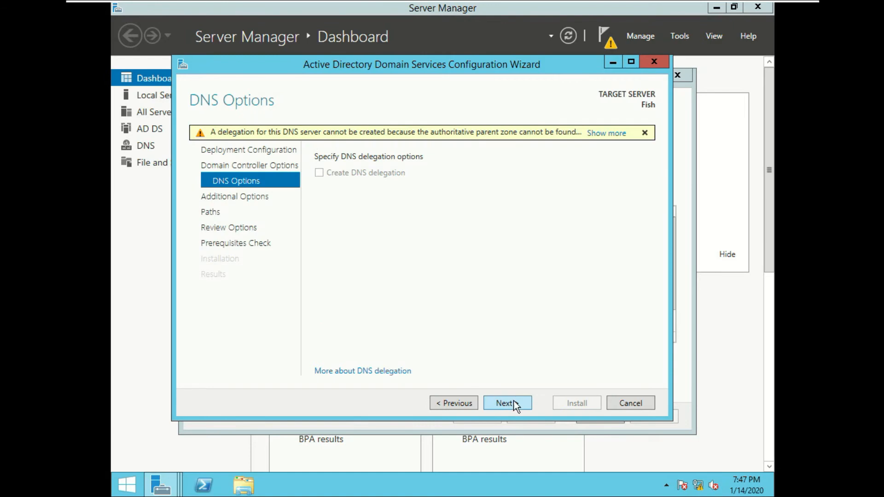
# Step: Accept the default DNS options, NetBIOS name FISH0 and folder paths, run the prerequisites check, and install the domain controller
pyautogui.click(511, 403)
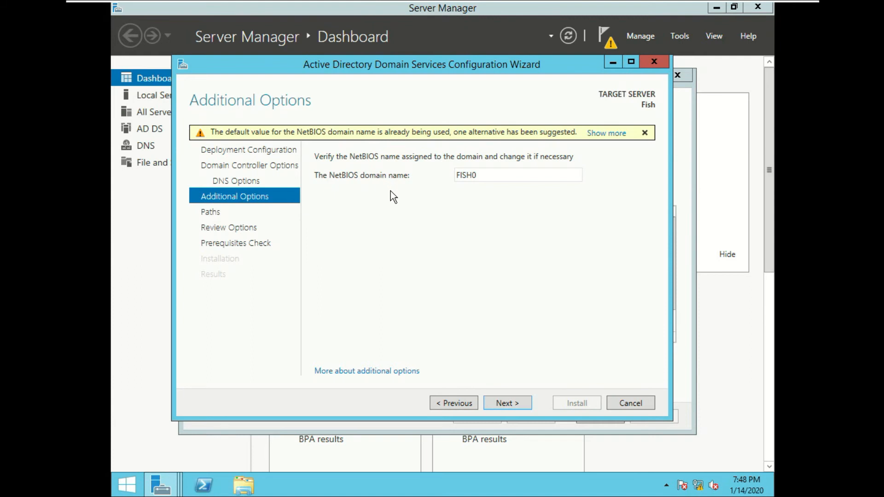
pyautogui.doubleClick(489, 178)
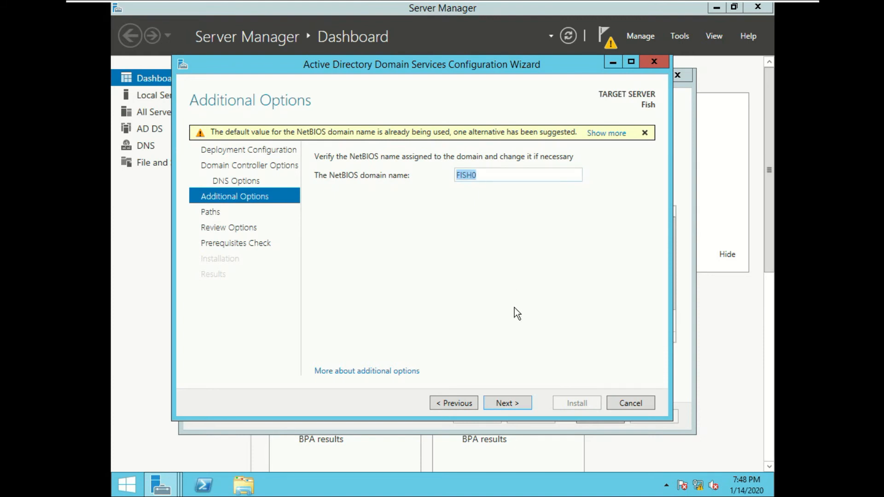
pyautogui.click(511, 406)
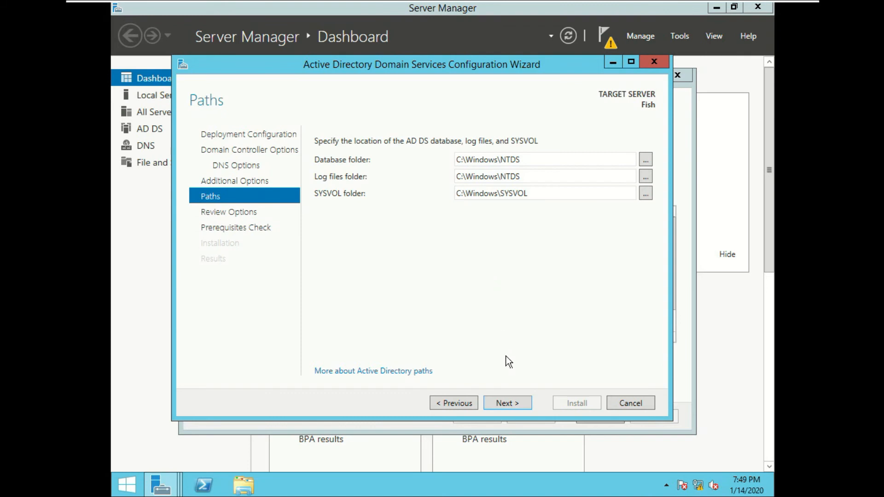
pyautogui.click(518, 401)
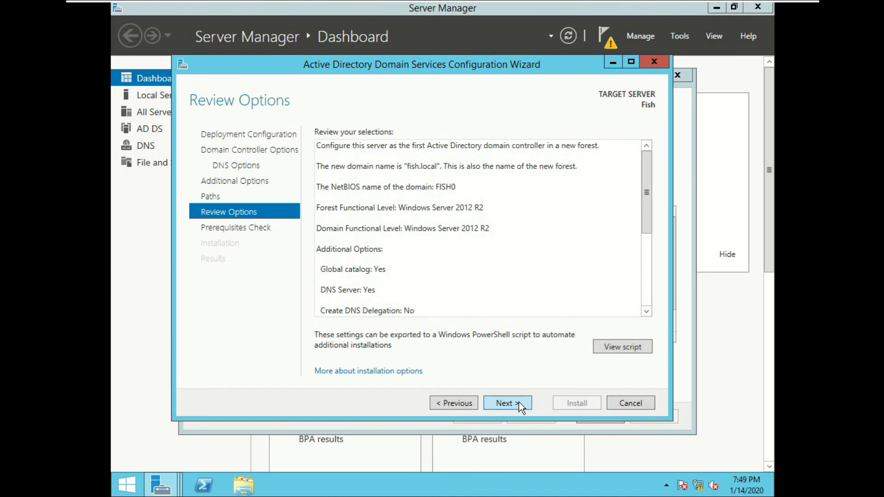
pyautogui.click(518, 402)
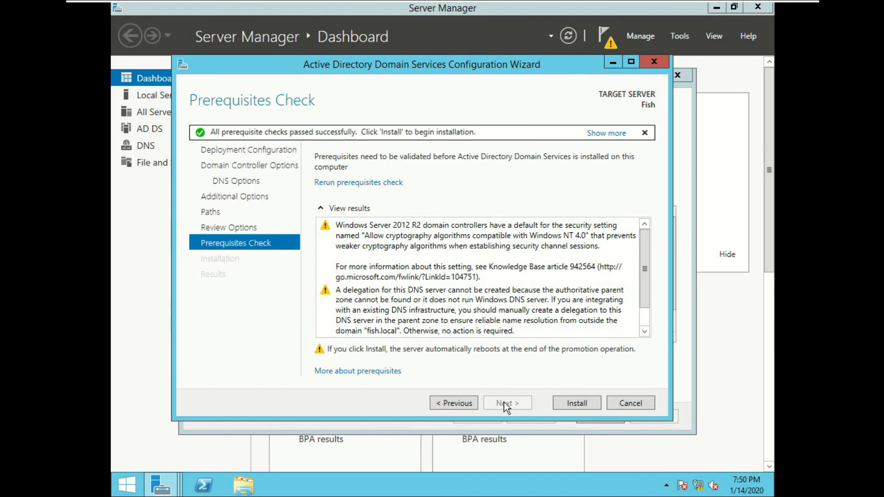
pyautogui.click(570, 409)
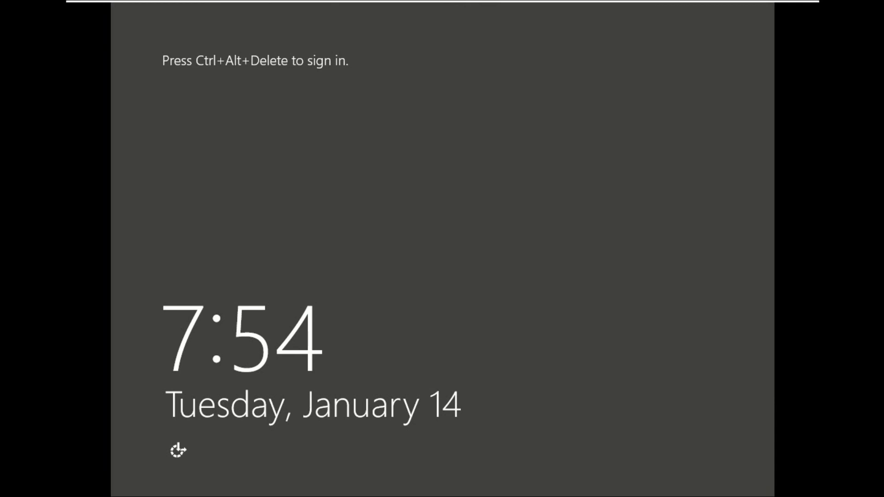
# Step: Sign in to the domain Administrator account by entering the account password
pyautogui.hotkey('ctrl', 'alt', 'Delete')
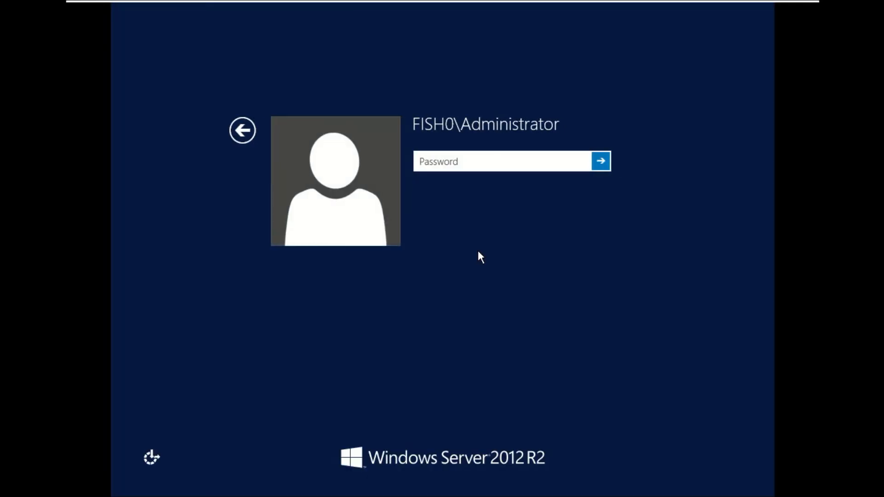
pyautogui.write('*******')
pyautogui.press('Return')
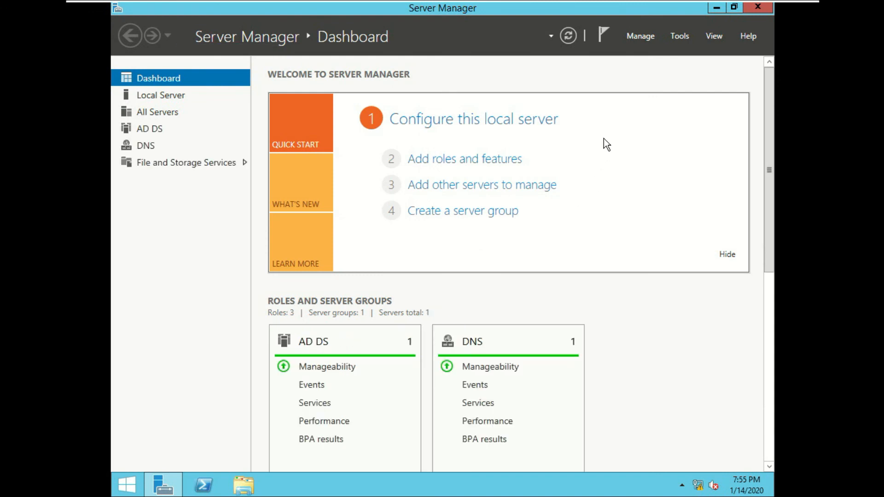
pyautogui.click(680, 37)
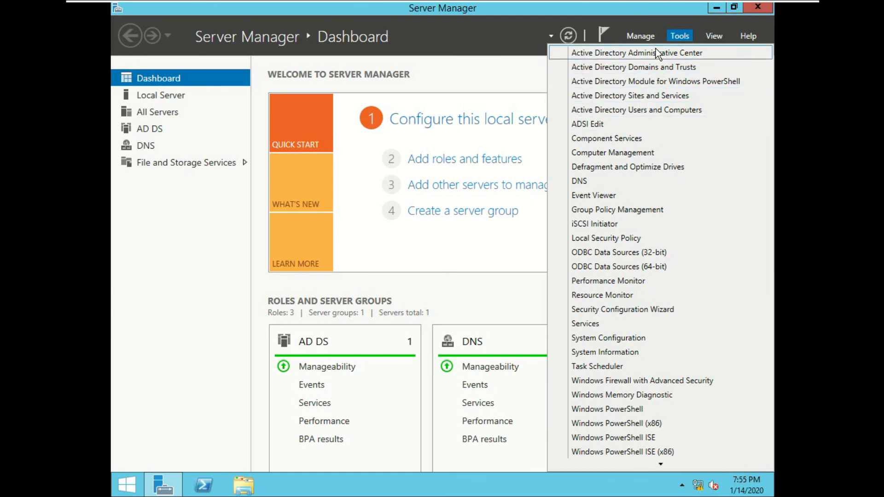
pyautogui.click(678, 37)
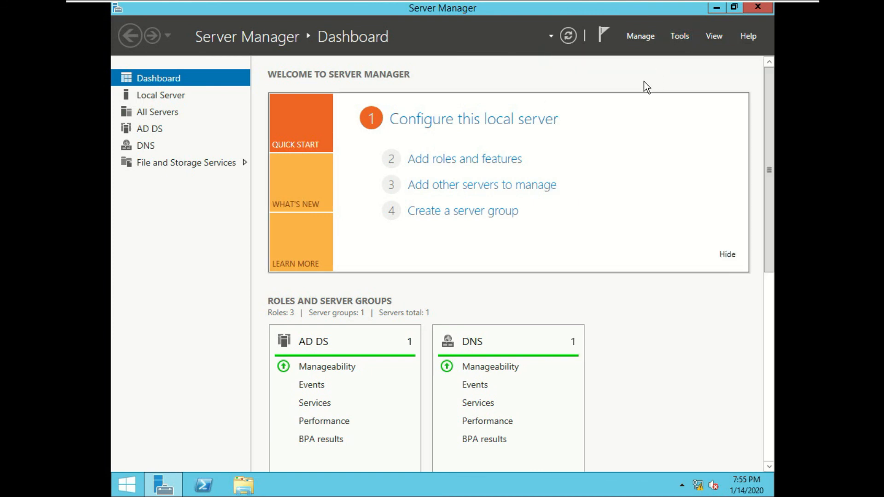